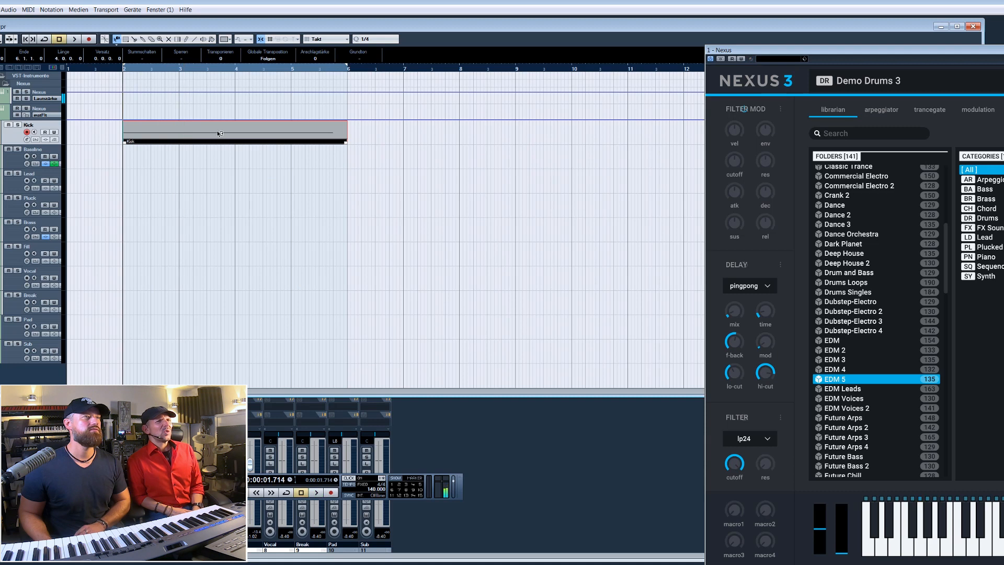
# - Set the Kick part's quantize to 1/8 and duplicate the kick notes onto a higher key, offset by an eighth note
pyautogui.moveTo(99, 325); pyautogui.dragTo(547, 315)
pyautogui.click(130, 235)
pyautogui.press('space')
pyautogui.click(378, 181)
pyautogui.click(380, 219)
pyautogui.moveTo(95, 303); pyautogui.dragTo(111, 228)
pyautogui.click(345, 256)
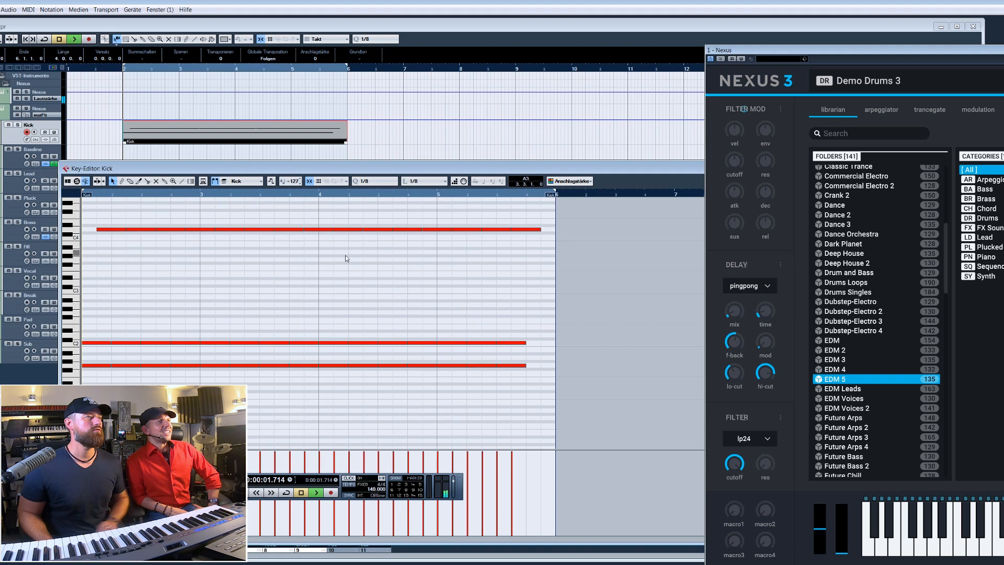
# - Play back the kick pattern, close its Key Editor and select the Bassline track
pyautogui.press('space')
pyautogui.moveTo(685, 170); pyautogui.dragTo(636, 183)
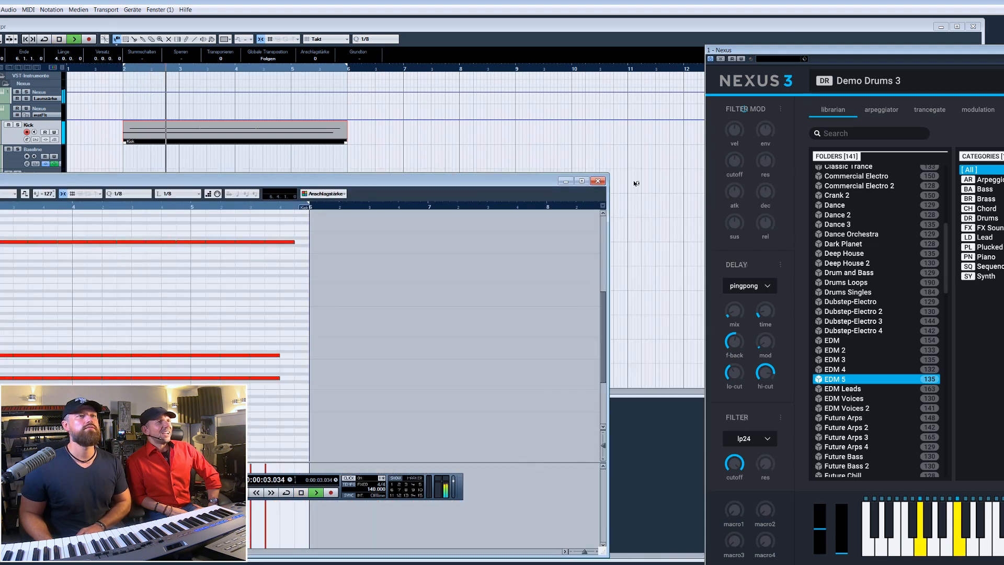
pyautogui.click(603, 182)
pyautogui.click(12, 161)
pyautogui.press('space')
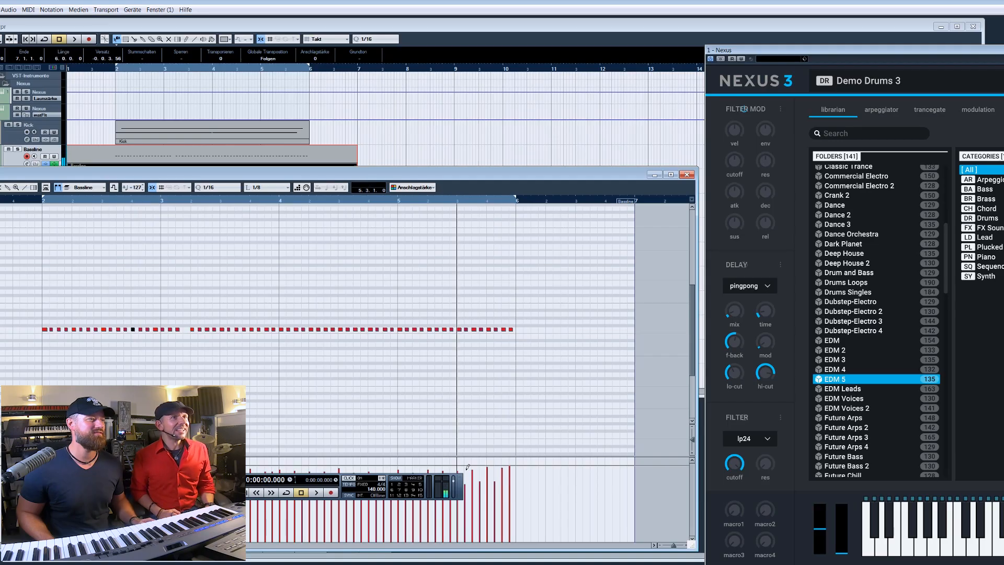
# - Raise all bassline velocities to maximum and copy a neighbouring note into the gap in bar 3
pyautogui.moveTo(523, 462); pyautogui.dragTo(28, 319)
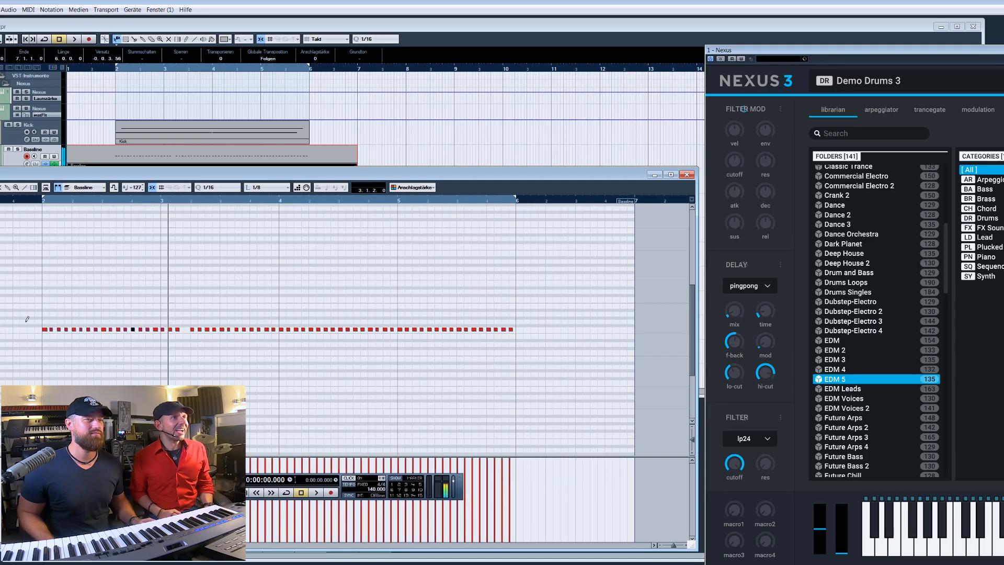
pyautogui.moveTo(178, 330); pyautogui.dragTo(186, 333)
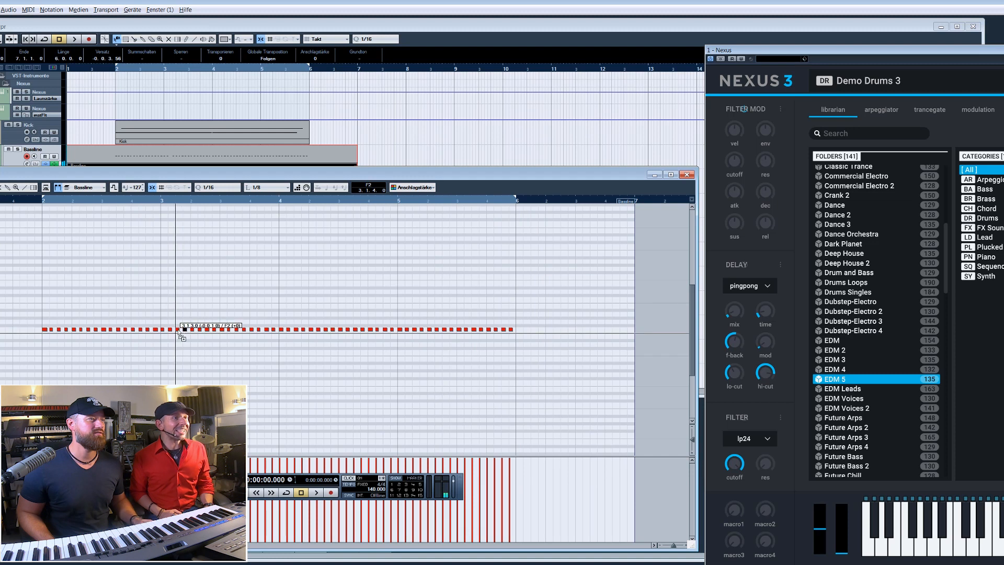
pyautogui.press('space')
# - Extend all bassline notes so they touch, and transpose the last beat's notes up two semitones
pyautogui.moveTo(19, 283); pyautogui.dragTo(610, 375)
pyautogui.hotkey('alt', 'd')
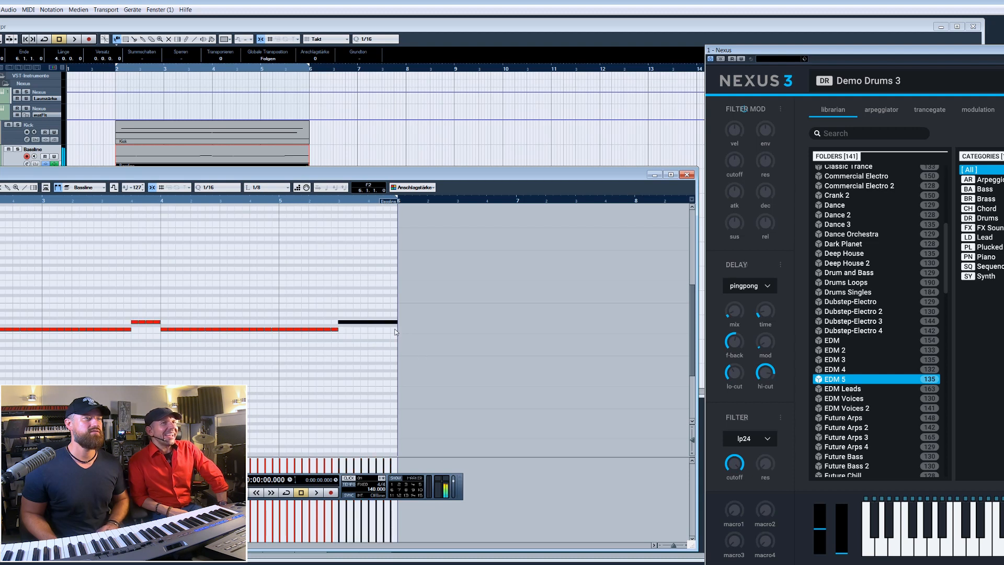
pyautogui.moveTo(373, 311); pyautogui.dragTo(434, 343)
pyautogui.press('Up')
pyautogui.press('Up')
pyautogui.press('space')
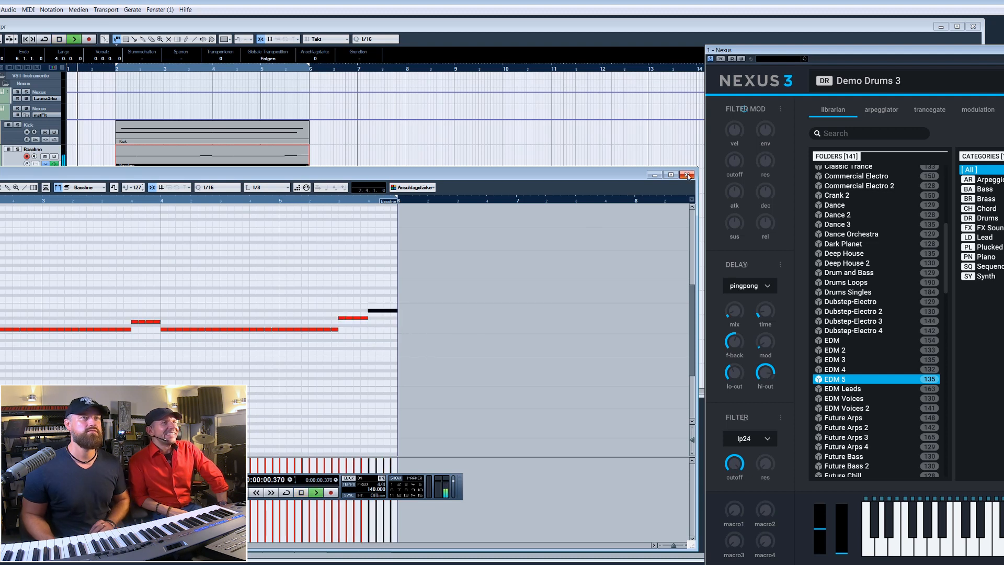
pyautogui.click(687, 175)
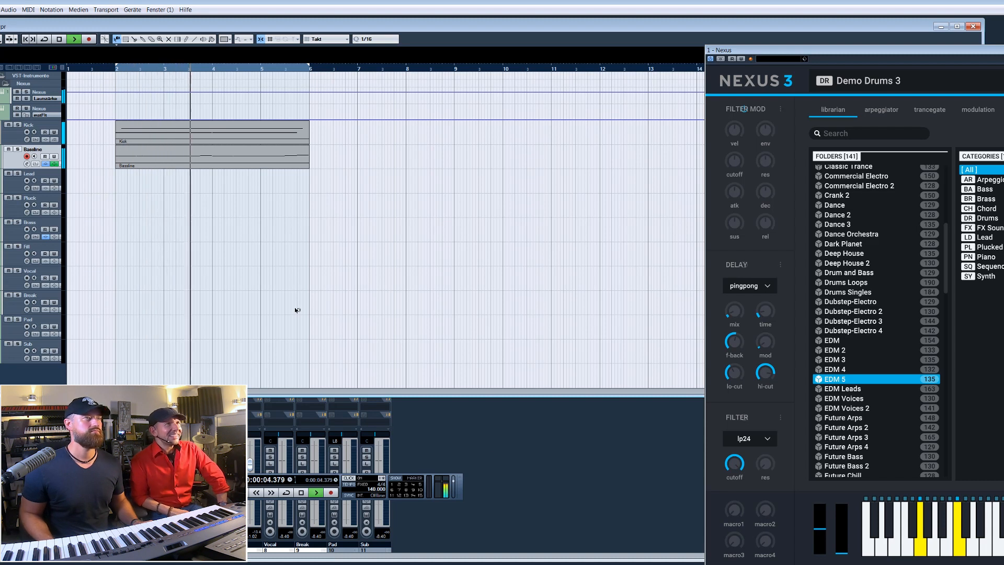
# - Reopen the Bassline part in the Key Editor and review its notes during playback
pyautogui.doubleClick(245, 160)
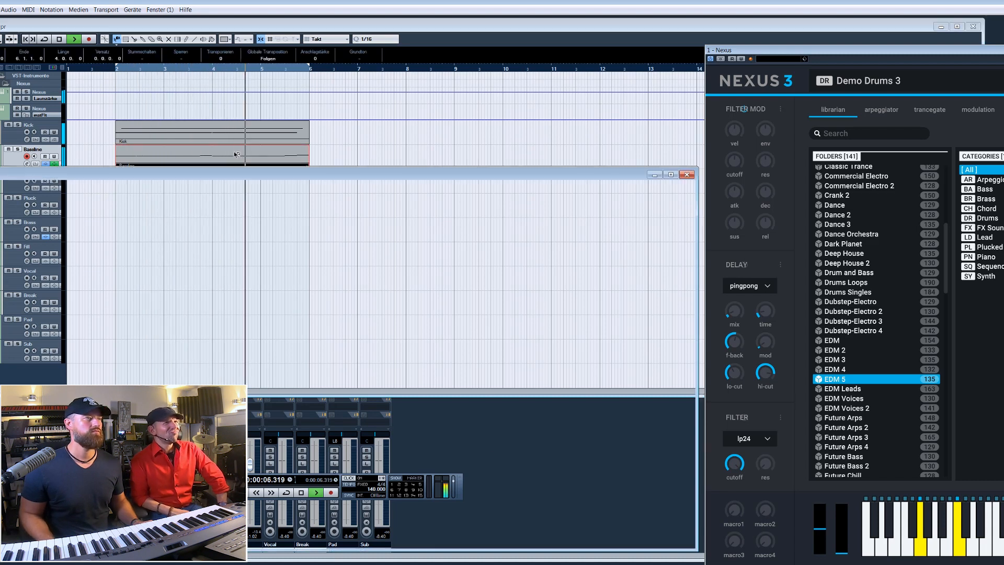
pyautogui.moveTo(291, 171); pyautogui.dragTo(301, 169)
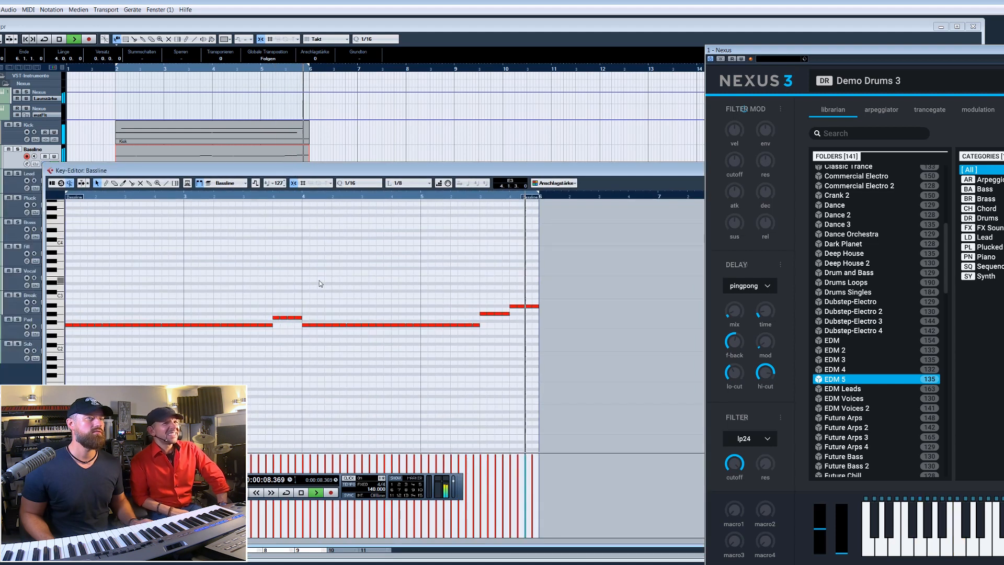
pyautogui.press('space')
pyautogui.moveTo(386, 170); pyautogui.dragTo(382, 238)
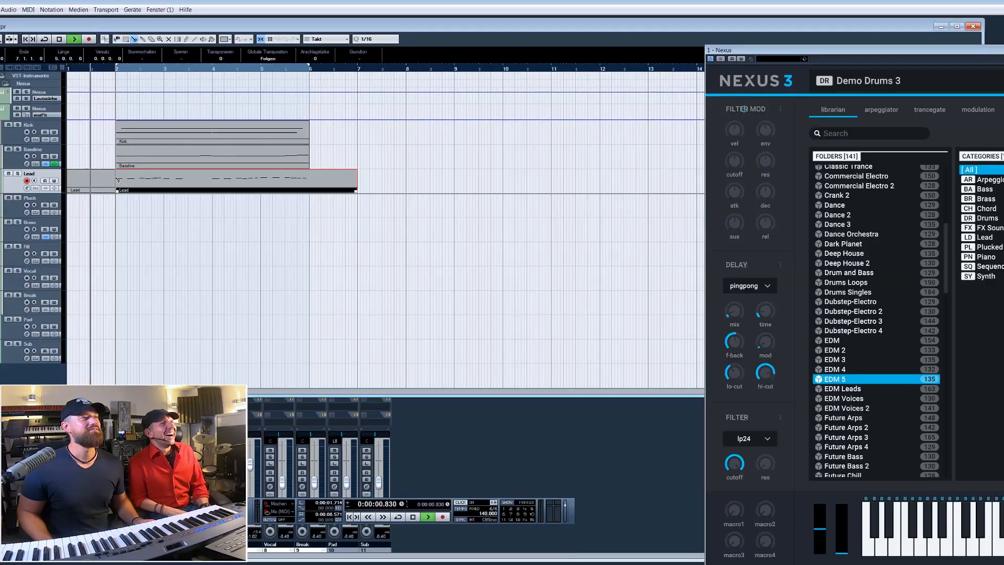
# - Split the Lead part at bar 6 and delete the section after it
pyautogui.keyDown('alt'); pyautogui.click(312, 187); pyautogui.keyUp('alt')
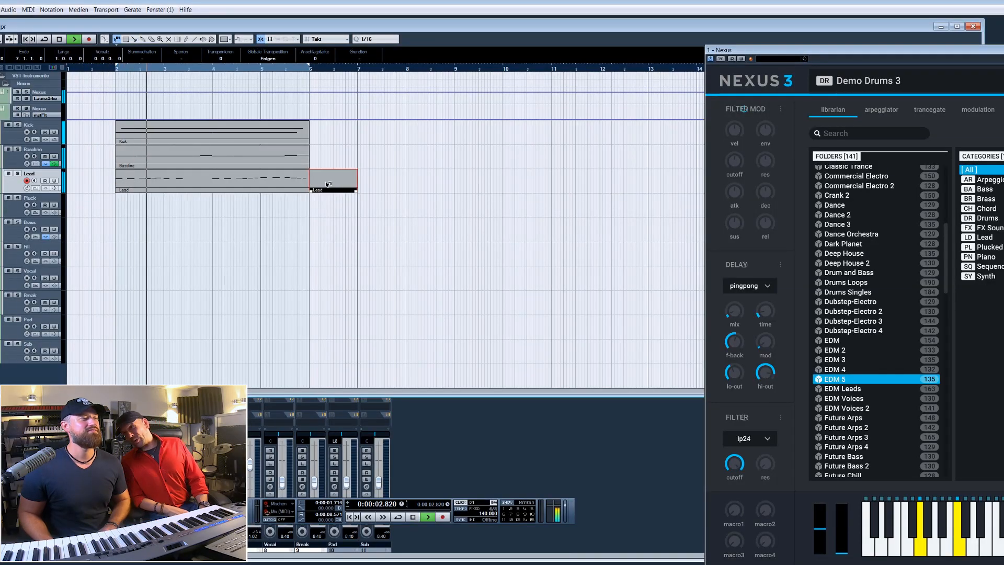
pyautogui.press('Delete')
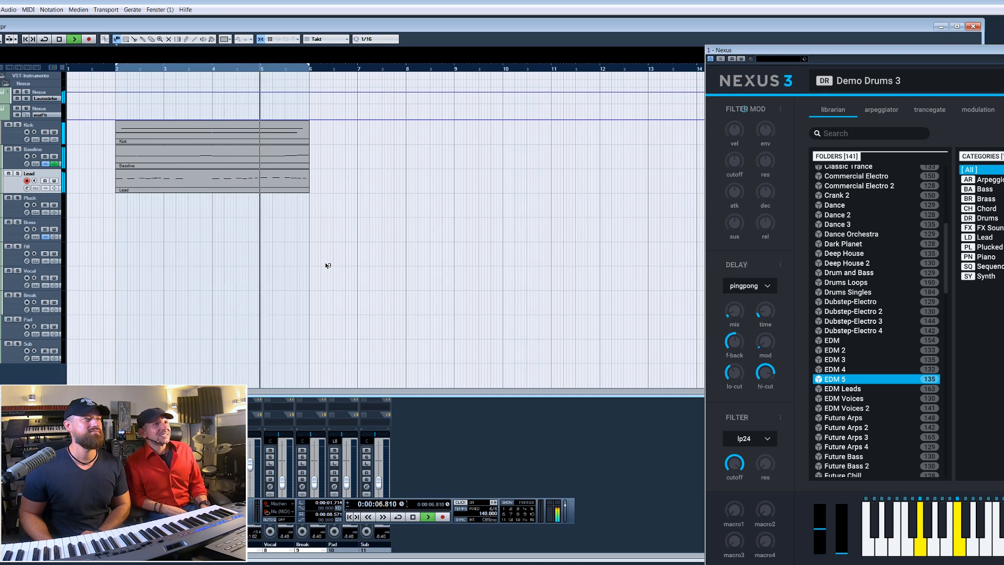
# - Open the Lead part in the Key Editor and lengthen the last descending notes at the end of bar 5
pyautogui.doubleClick(275, 183)
pyautogui.press('space')
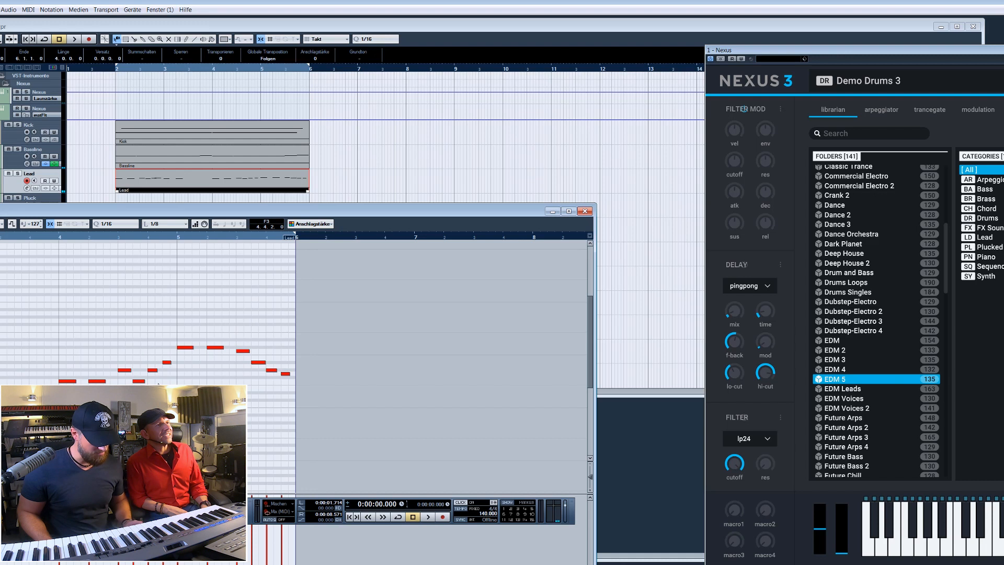
pyautogui.click(265, 362)
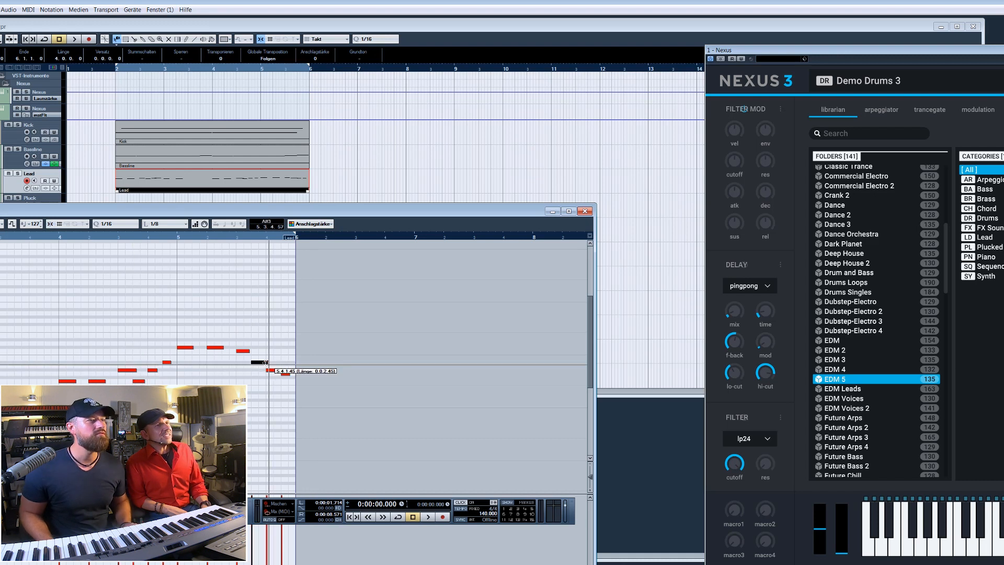
pyautogui.click(285, 373)
pyautogui.press('space')
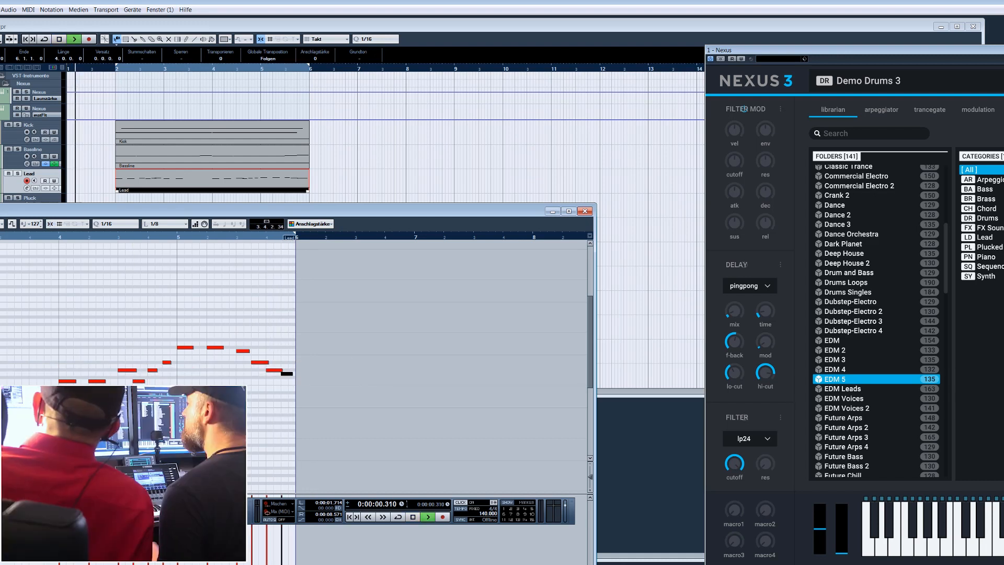
# - Raise the final Lead note to the pitch of the first descending note in bar 5 and play back the melody
pyautogui.moveTo(184, 207); pyautogui.dragTo(348, 167)
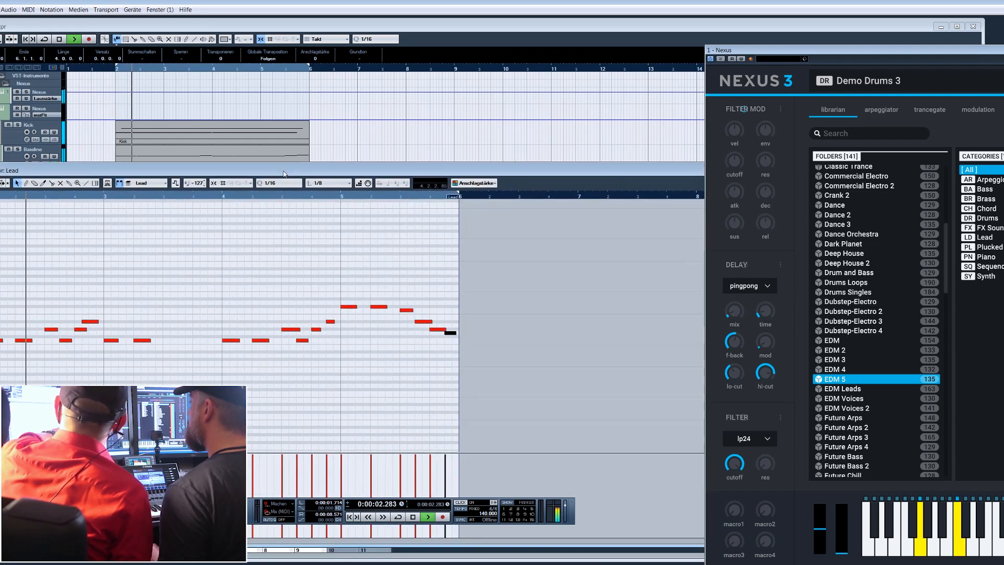
pyautogui.press('space')
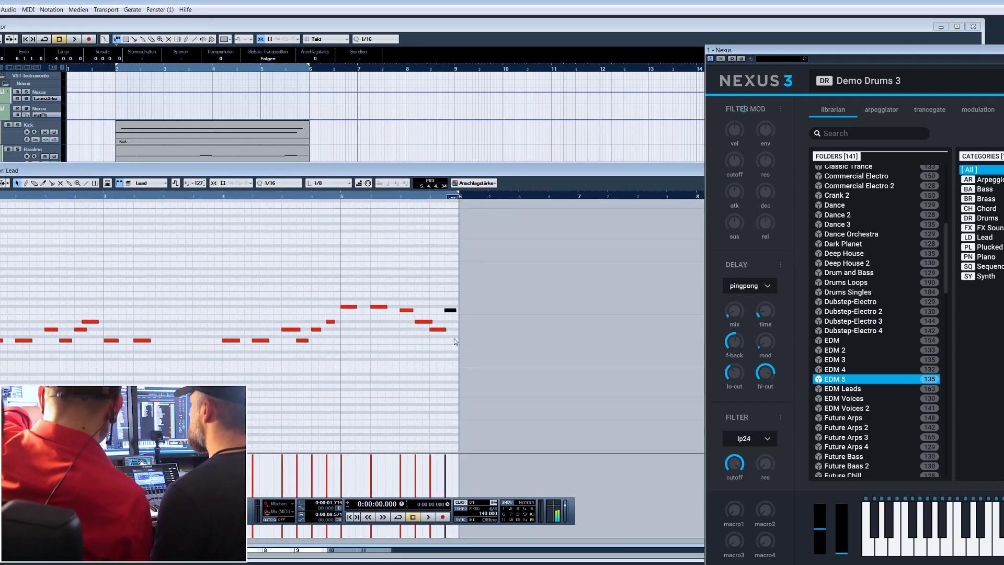
pyautogui.press('space')
pyautogui.click(84, 306)
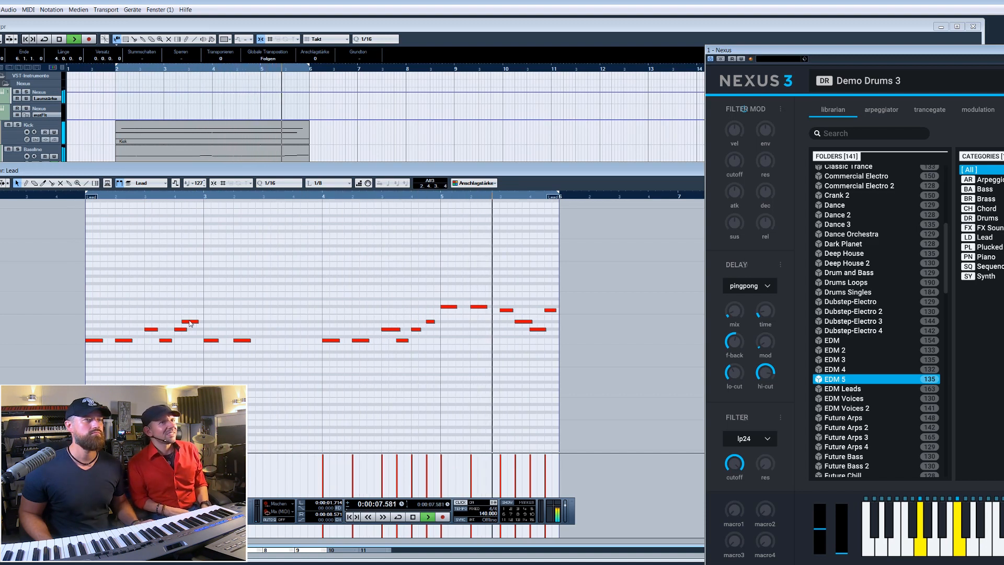
# - Shorten the third-last Lead note and shift bar 2's highest note a sixteenth later
pyautogui.click(531, 322)
pyautogui.moveTo(528, 324); pyautogui.dragTo(528, 323)
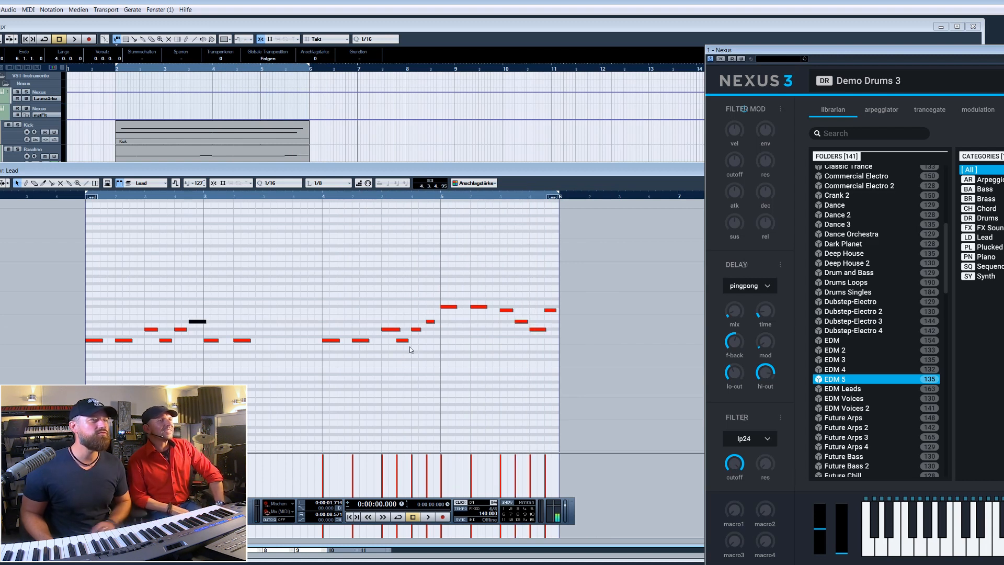
pyautogui.click(186, 329)
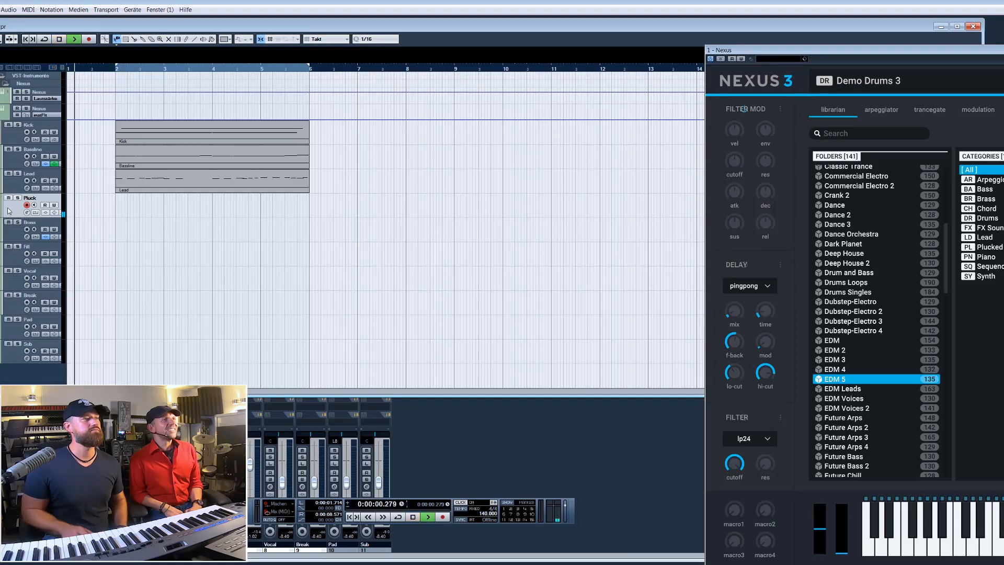
# - Record a melody on the Pluck track over the loop and open the recording in the Key Editor
pyautogui.press('KP_Multiply')
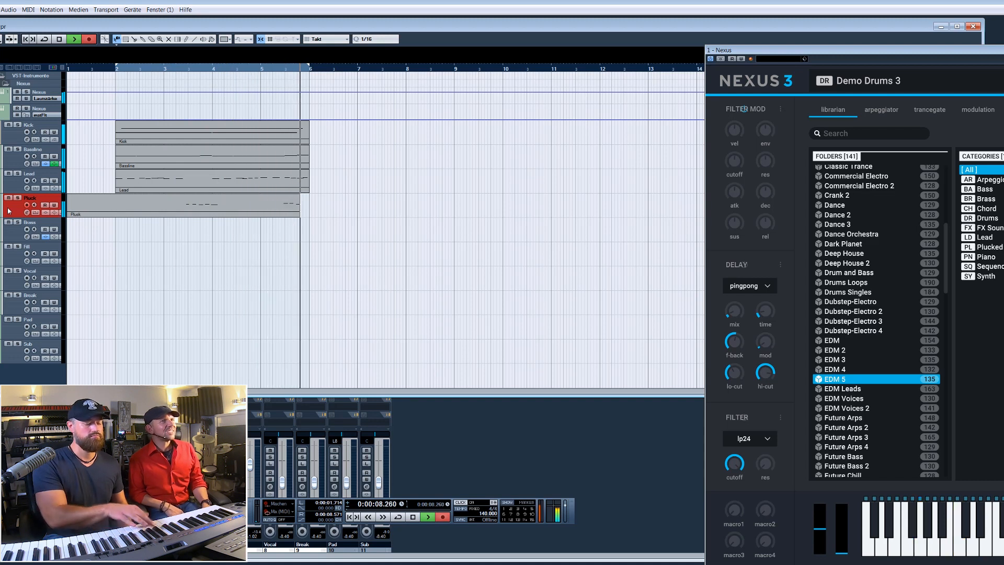
pyautogui.press('space')
pyautogui.doubleClick(323, 210)
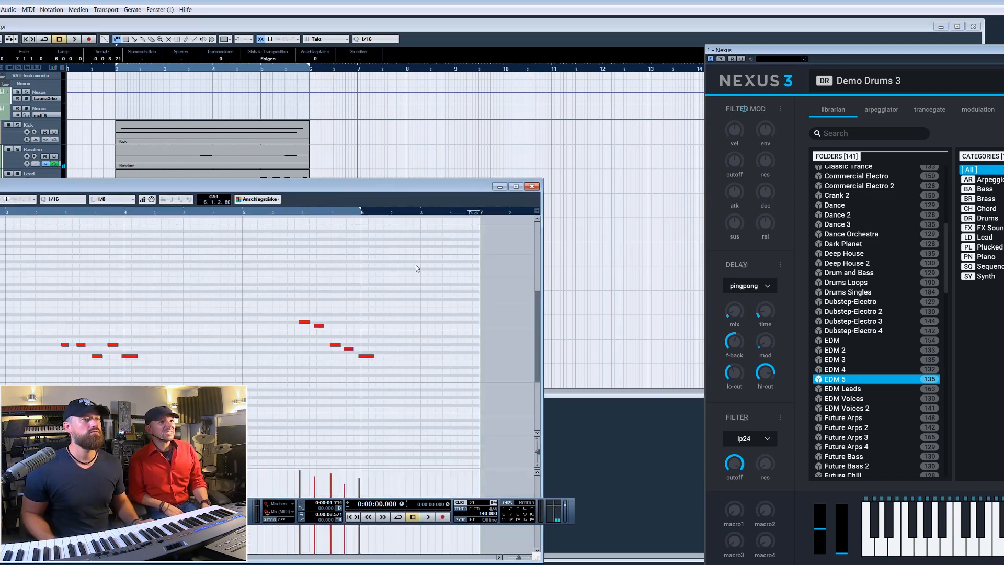
pyautogui.click(394, 268)
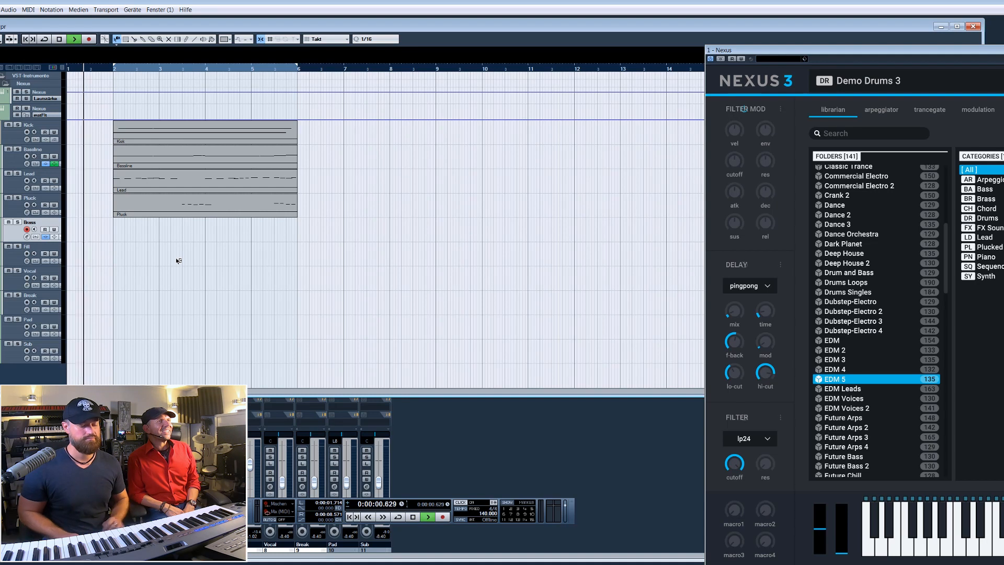
# - Record a phrase on the Brass track and set its quantize to 1/4 in the Key Editor
pyautogui.press('KP_Multiply')
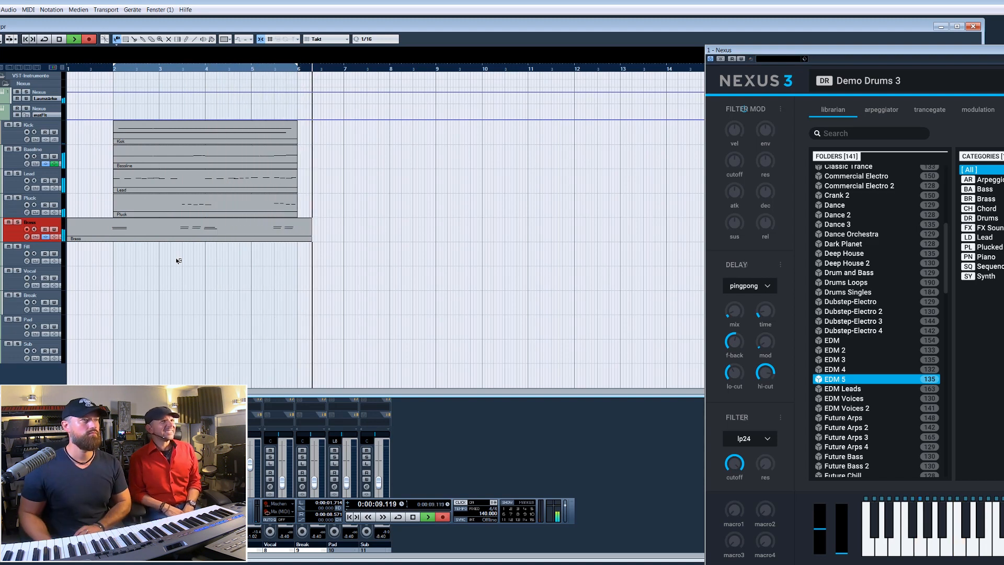
pyautogui.press('space')
pyautogui.doubleClick(176, 228)
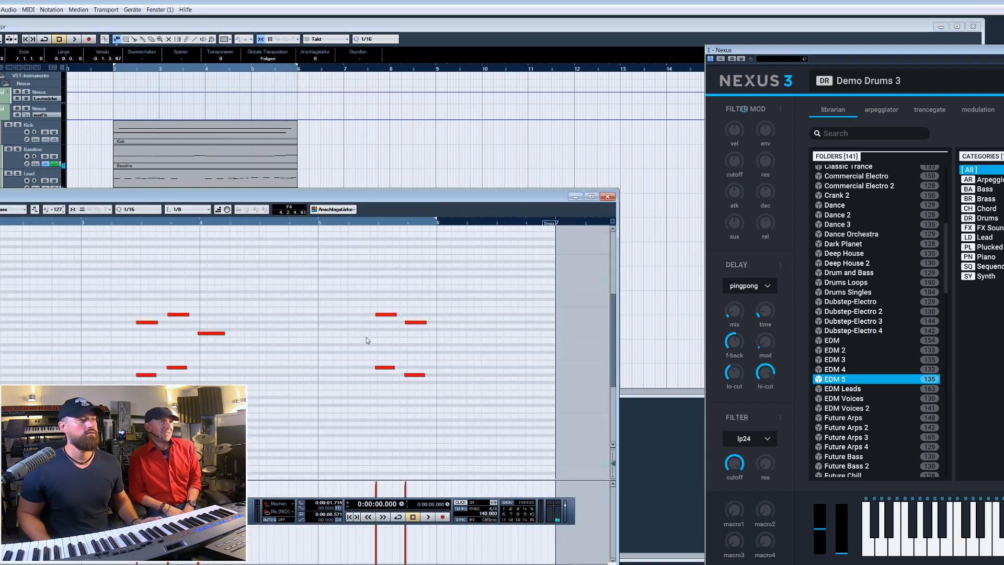
pyautogui.click(137, 209)
pyautogui.click(142, 239)
pyautogui.press('Escape')
pyautogui.press('space')
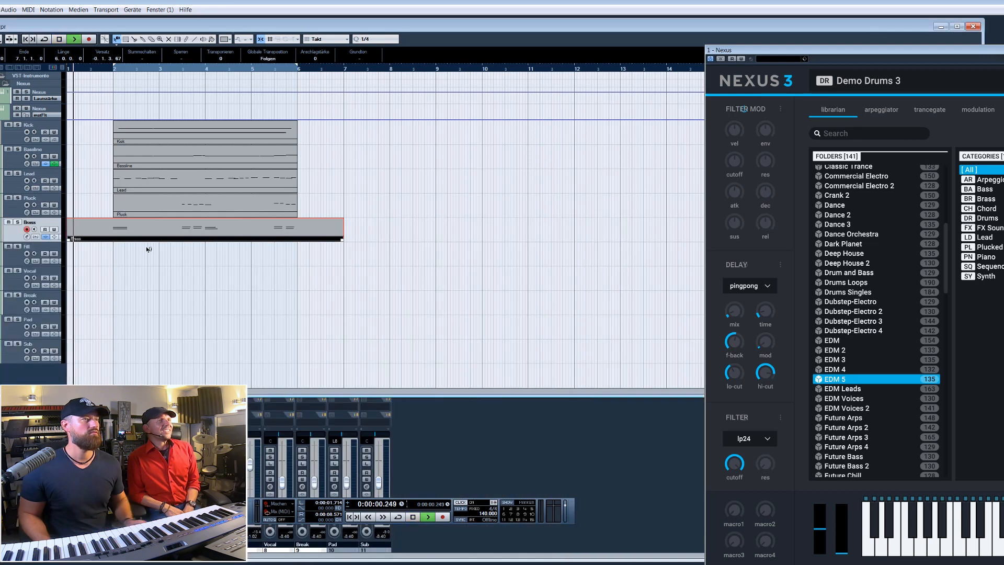
# - Trim the Brass part so that it spans bars 2 to 6
pyautogui.press('Delete')
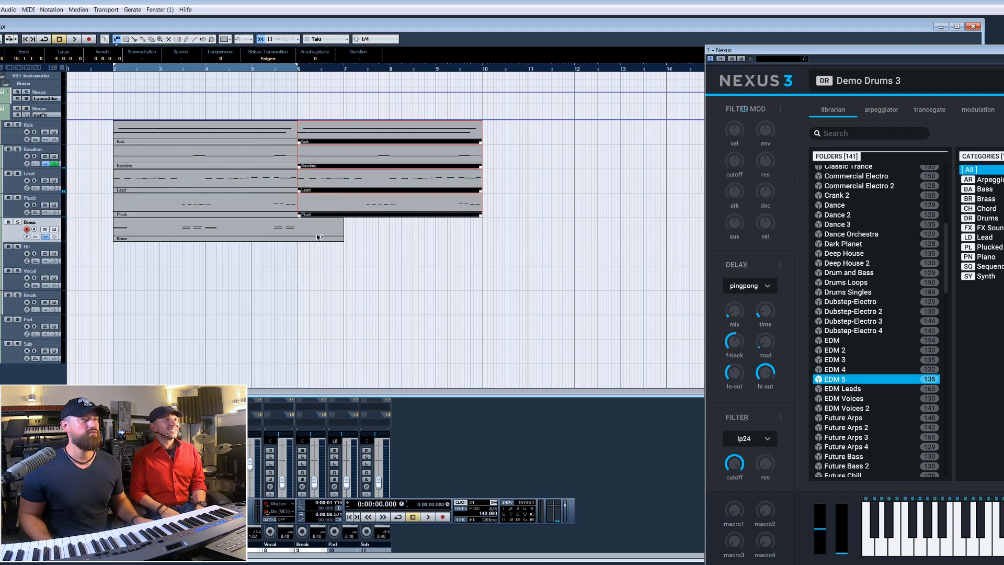
pyautogui.click(319, 237)
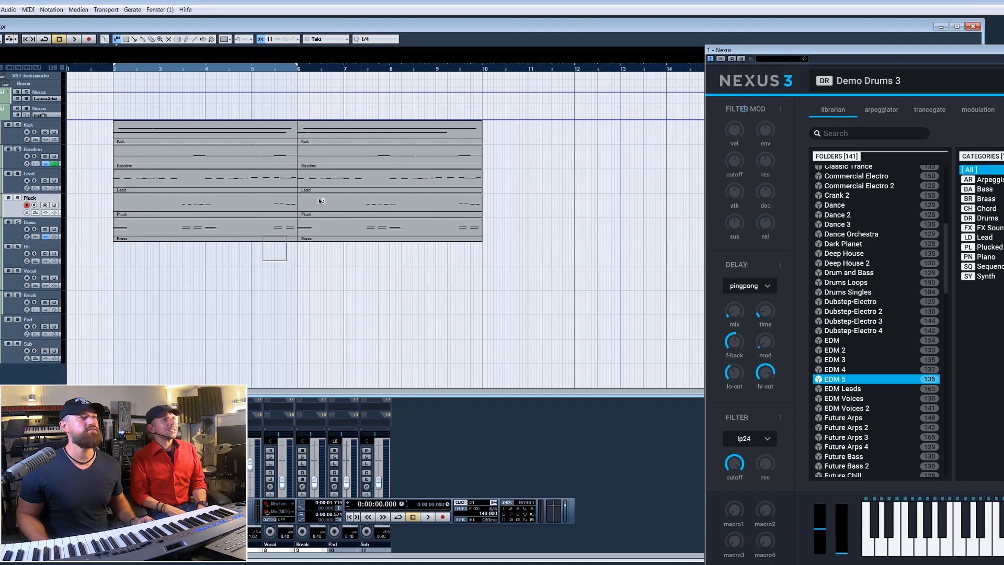
# - Set the locators around all parts from bar 2 to bar 10 and record a new Pluck melody for the second half
pyautogui.moveTo(319, 199); pyautogui.dragTo(342, 131)
pyautogui.press('p')
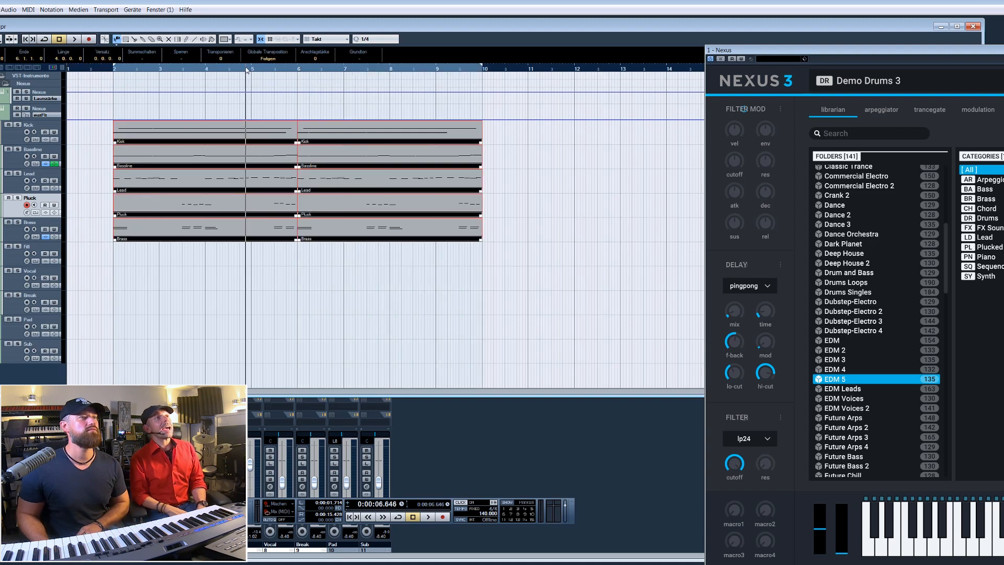
pyautogui.press('KP_Multiply')
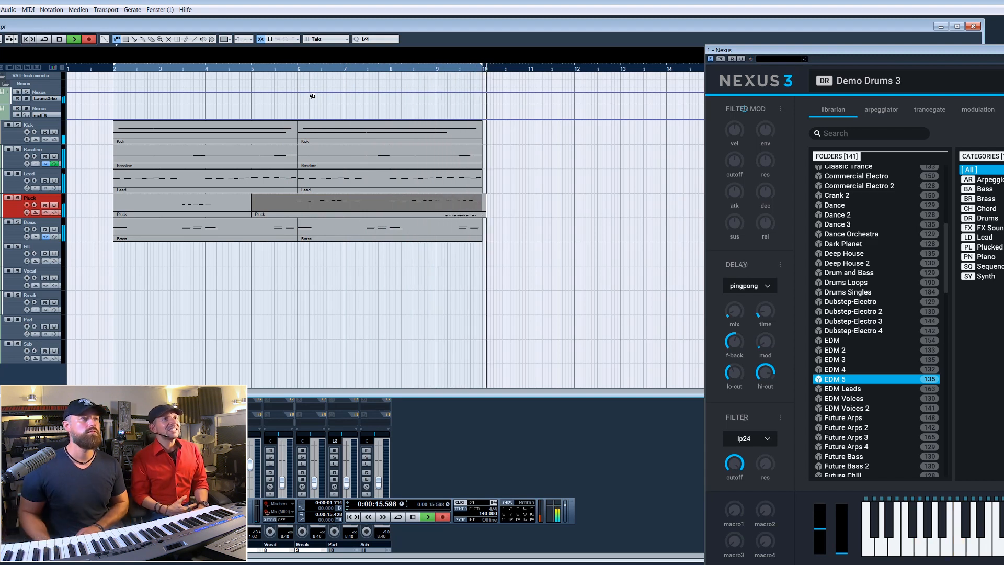
pyautogui.press('space')
# - Open the new Pluck recording in the Key Editor and set its quantize to 1/8
pyautogui.press('Return')
pyautogui.click(285, 194)
pyautogui.click(293, 244)
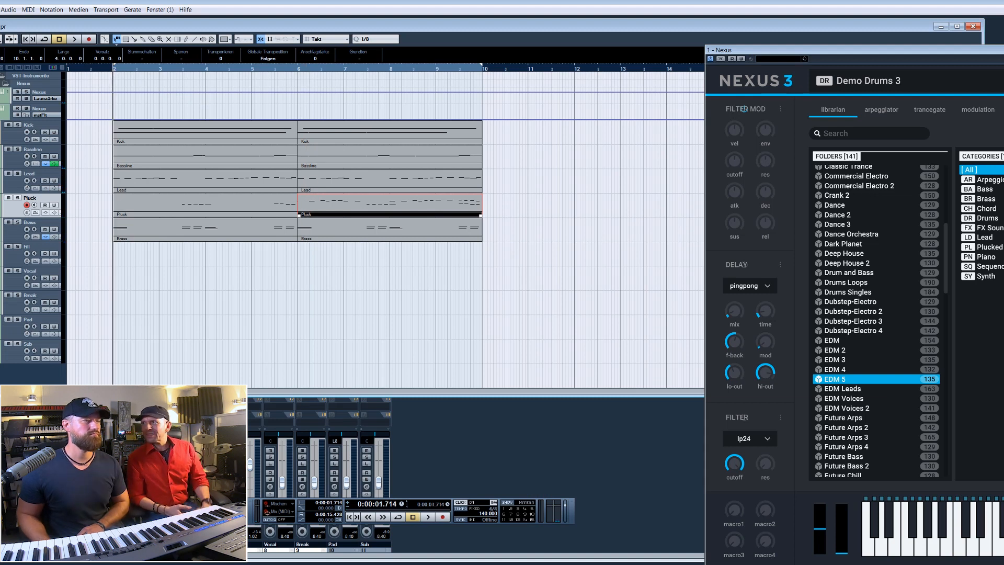
# - Audition a drum sound in the first Kick part and add a row of drum notes between C2 and C3 in the second Kick part
pyautogui.click(152, 337)
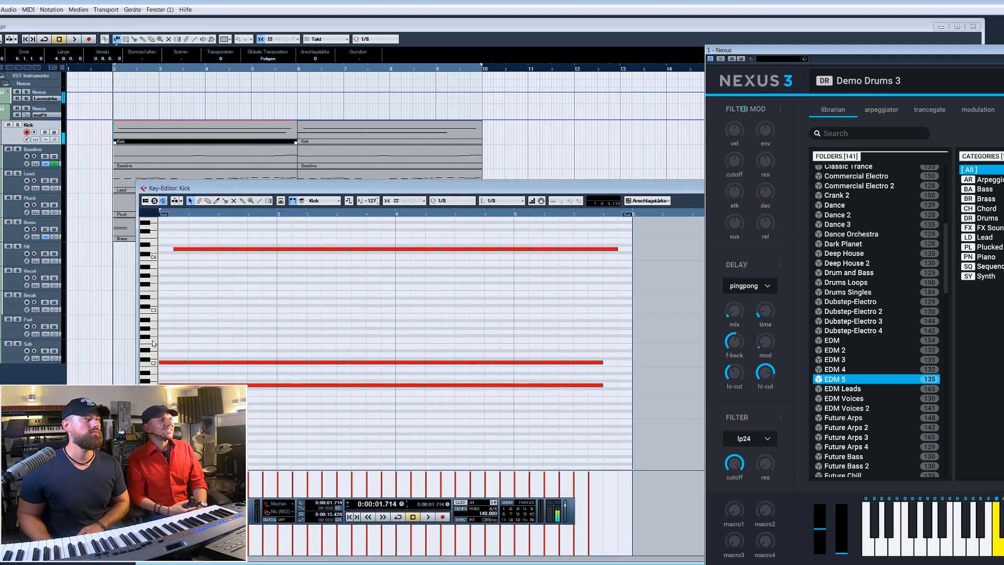
pyautogui.moveTo(582, 183); pyautogui.dragTo(315, 223)
pyautogui.click(627, 219)
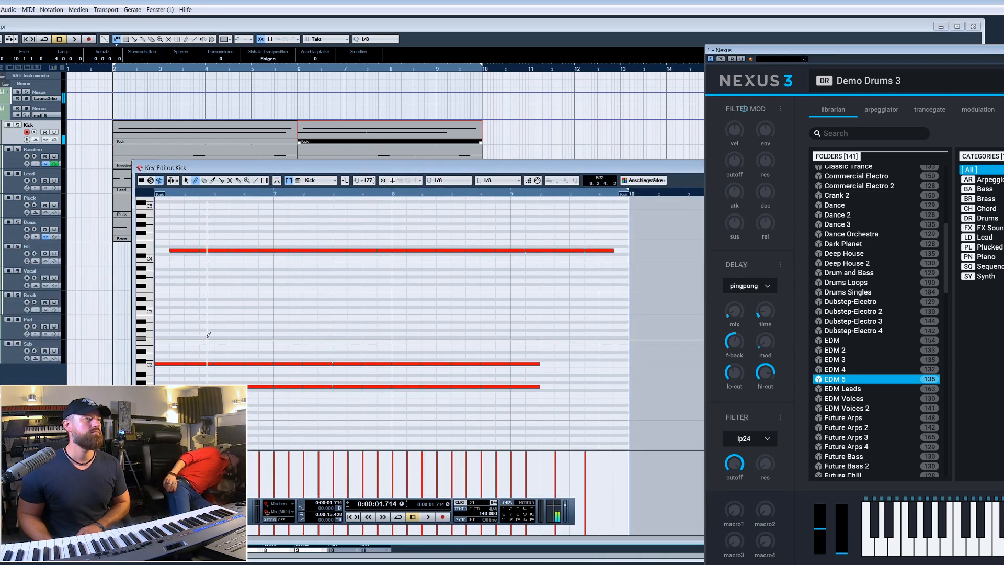
pyautogui.moveTo(185, 341); pyautogui.dragTo(205, 341)
pyautogui.moveTo(300, 323); pyautogui.dragTo(188, 346)
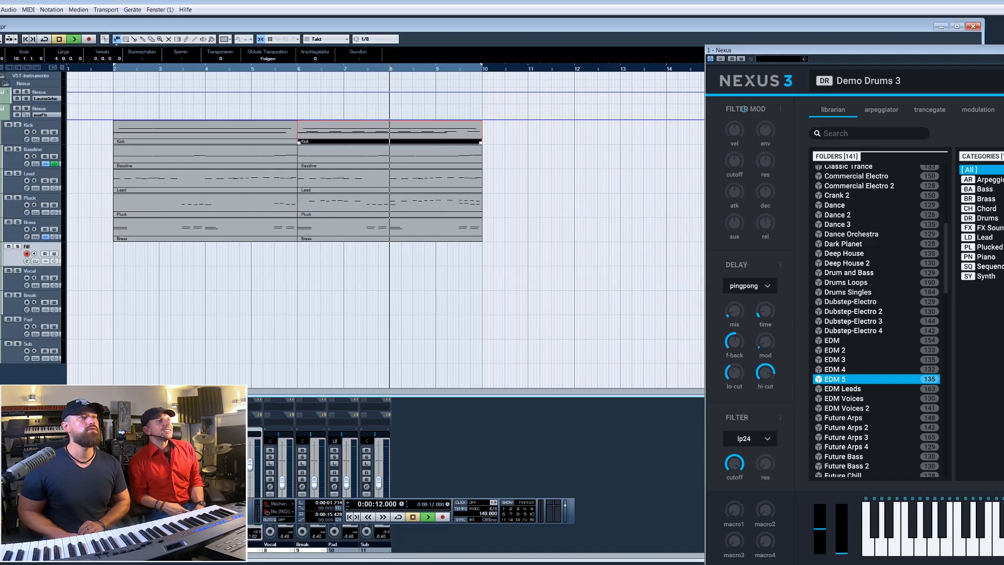
# - Record a fill on the Fill track starting at bar 8 and a melody on the Vocal track
pyautogui.press('KP_Multiply')
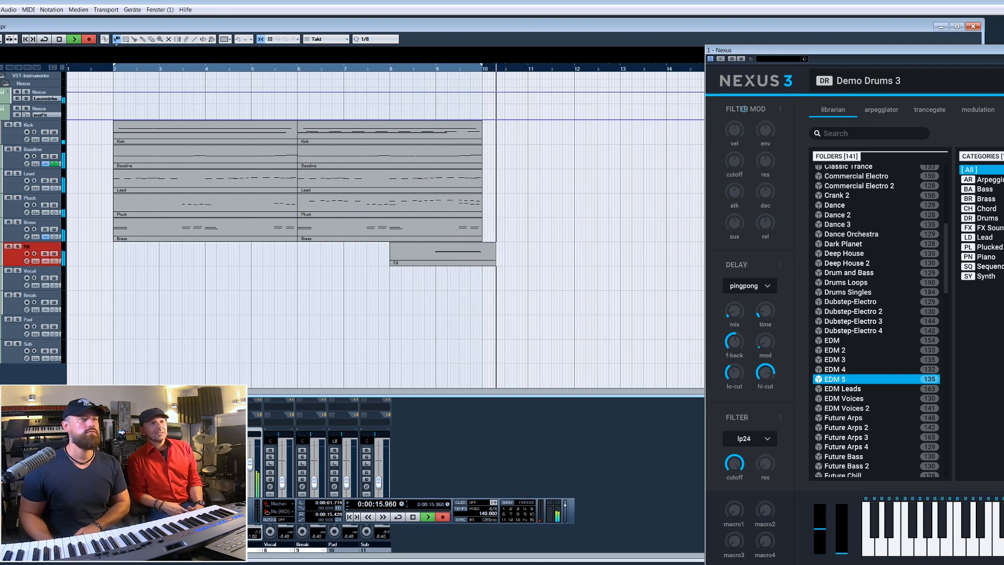
pyautogui.press('space')
pyautogui.click(16, 286)
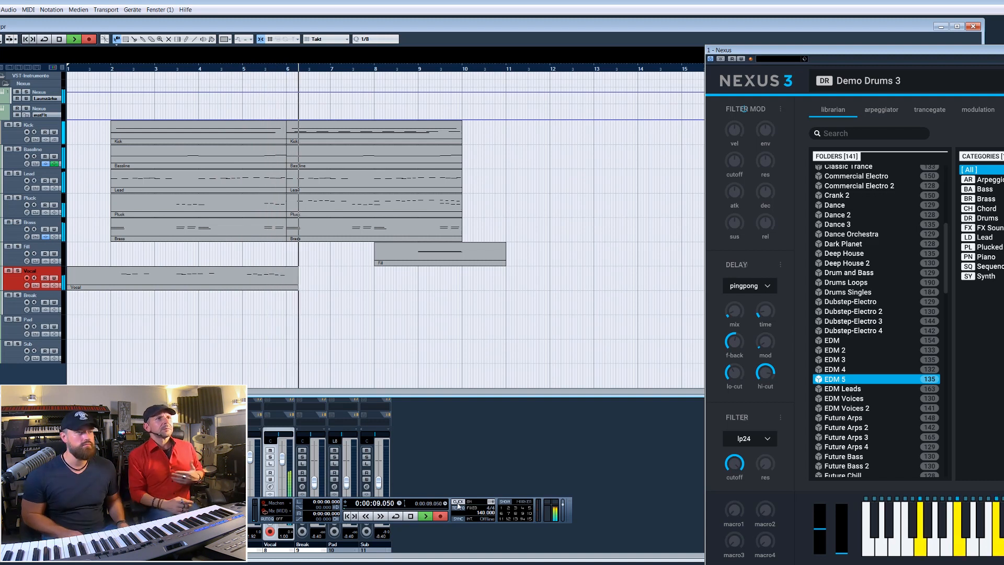
pyautogui.press('space')
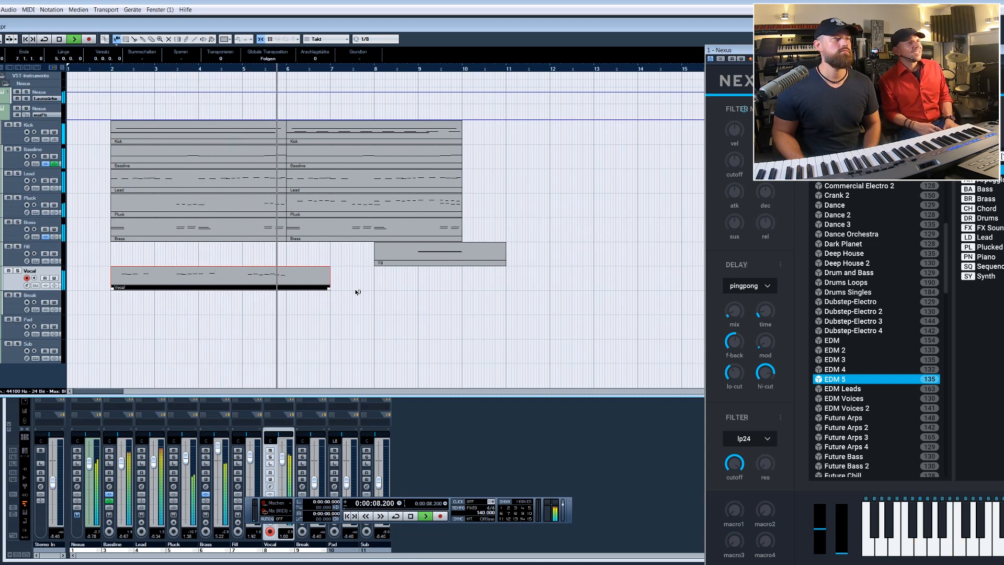
# - Shorten the Vocal part to end at bar 6 and duplicate it to cover bars 6 to 10
pyautogui.moveTo(329, 288); pyautogui.dragTo(287, 288)
pyautogui.hotkey('ctrl', 'd')
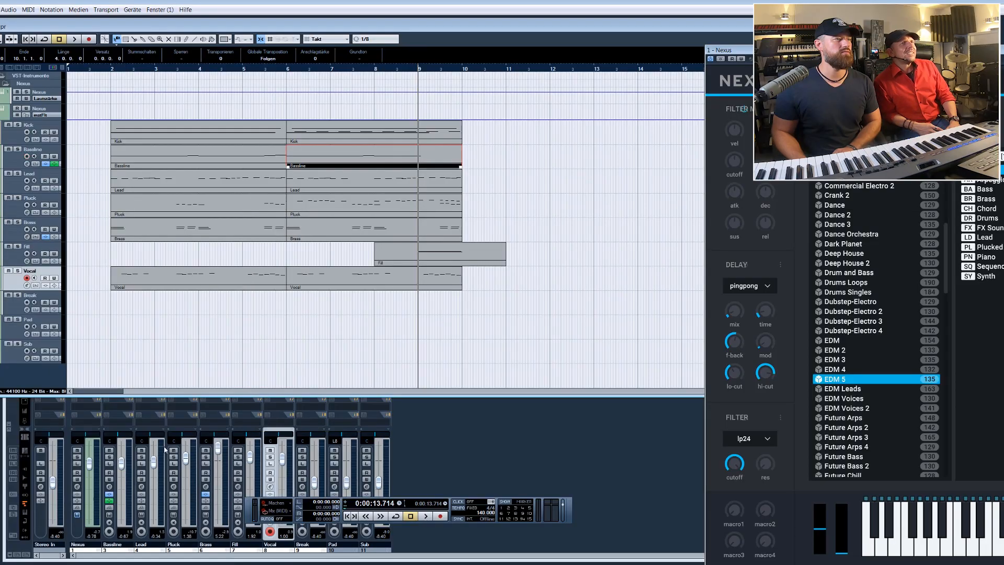
# - Copy the VPS Multiband Sidechain insert from the Fill channel to the Vocal channel and play back the arrangement from bar 2
pyautogui.click(435, 442)
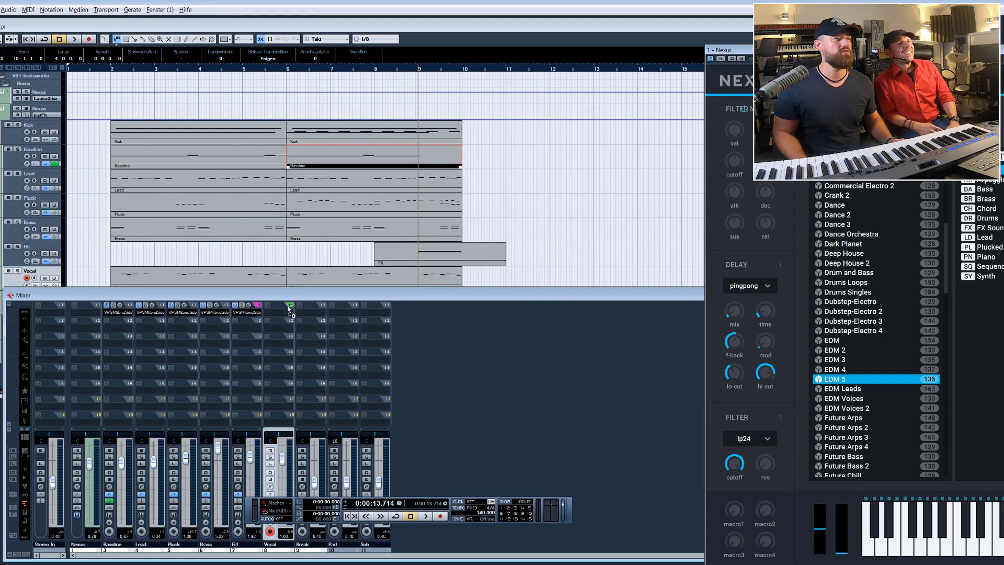
pyautogui.click(547, 214)
pyautogui.press('space')
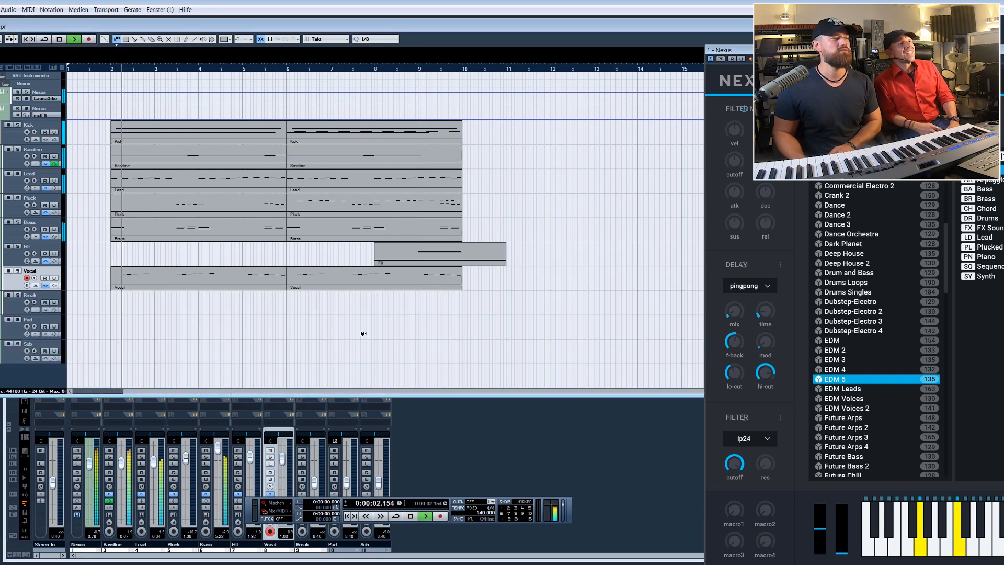
pyautogui.click(437, 458)
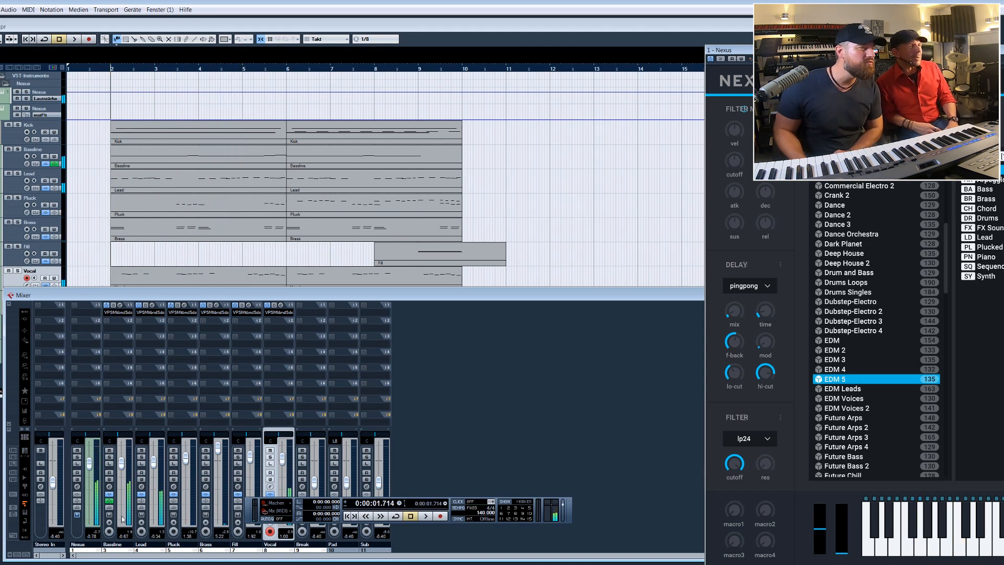
pyautogui.press('space')
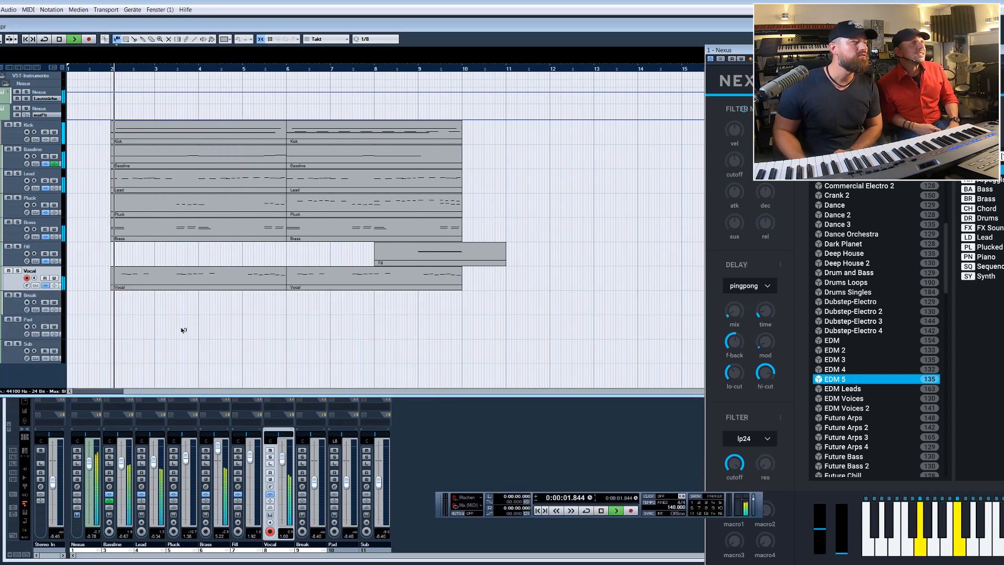
pyautogui.click(408, 461)
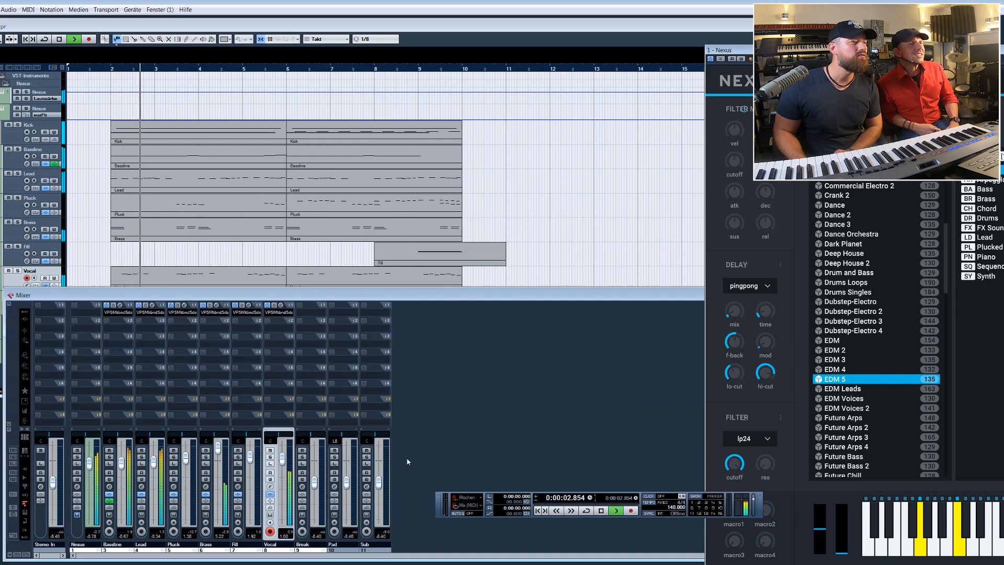
# - Set the low band strength of the Pluck channel's Multiband Sidechain to 44.50% and check the inserts on Brass and Fill
pyautogui.click(184, 306)
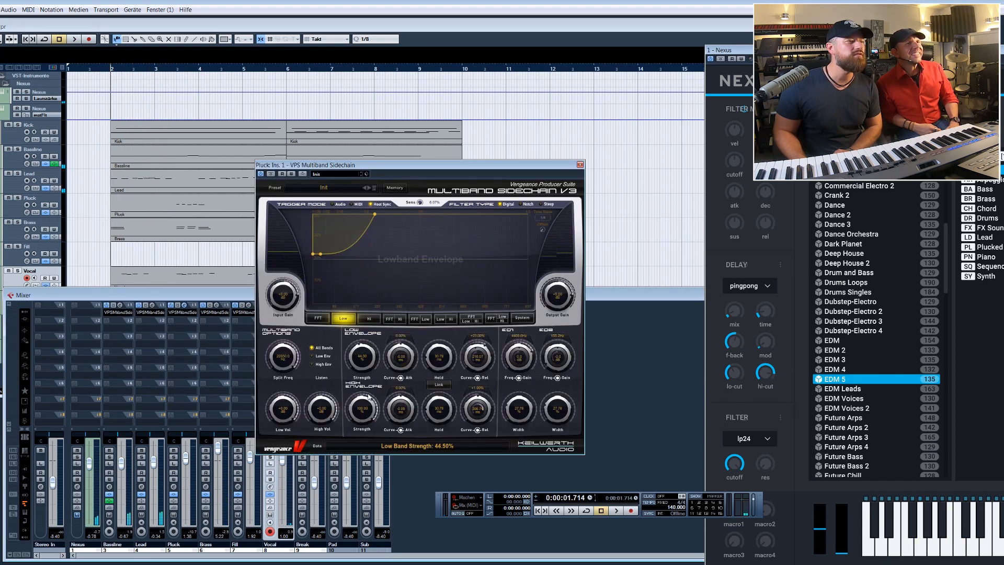
pyautogui.click(185, 305)
pyautogui.click(216, 305)
pyautogui.click(217, 305)
pyautogui.click(248, 305)
# - Play the arrangement while checking the Lead channel's Multiband Sidechain, and raise the Nexus channel's level to 1.38
pyautogui.press('space')
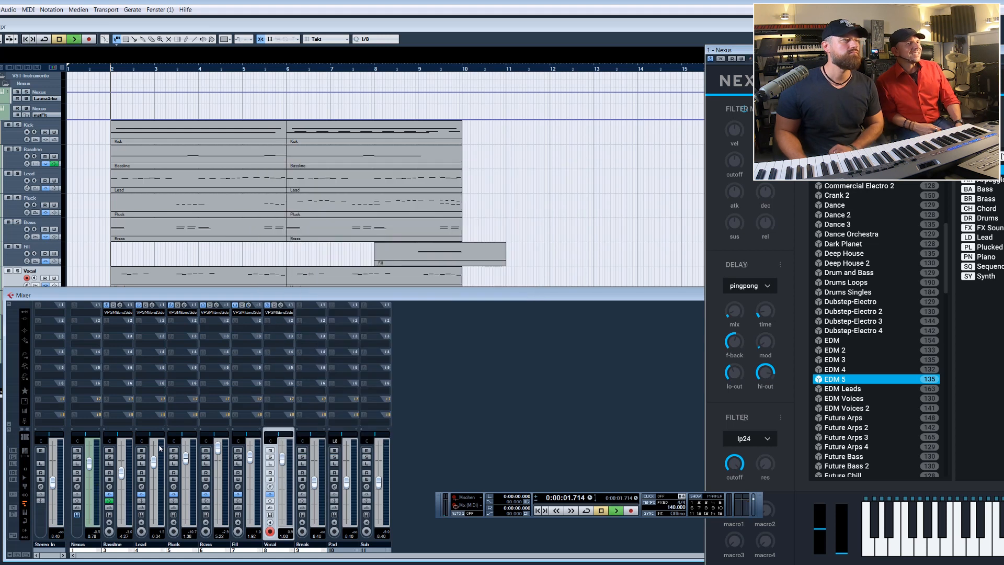
pyautogui.click(152, 308)
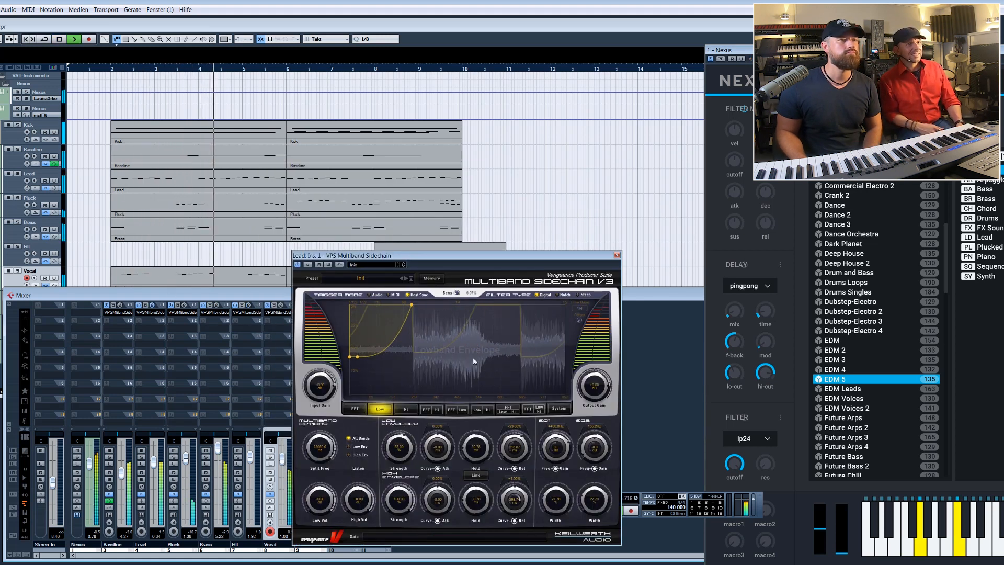
pyautogui.click(617, 256)
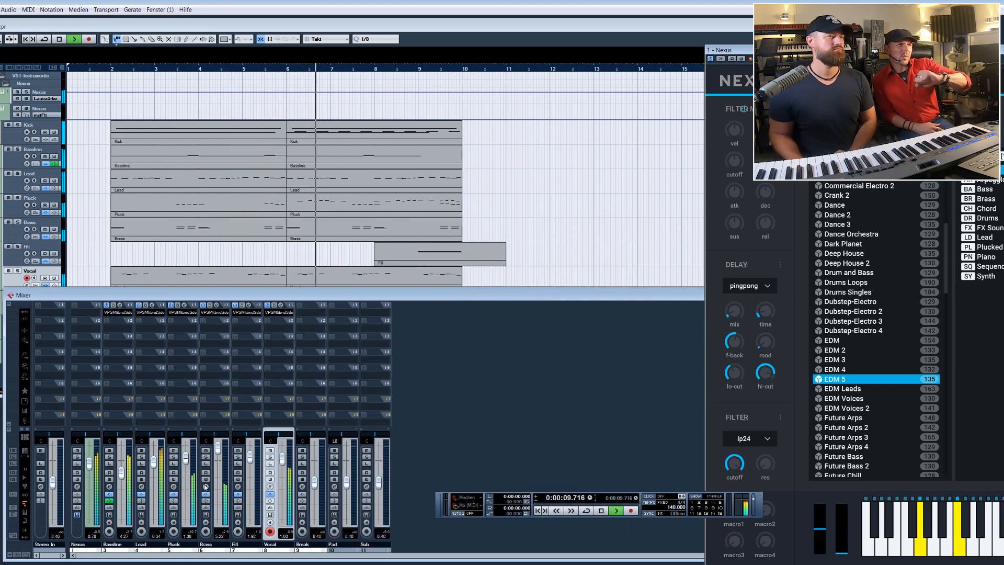
pyautogui.moveTo(90, 467); pyautogui.dragTo(90, 459)
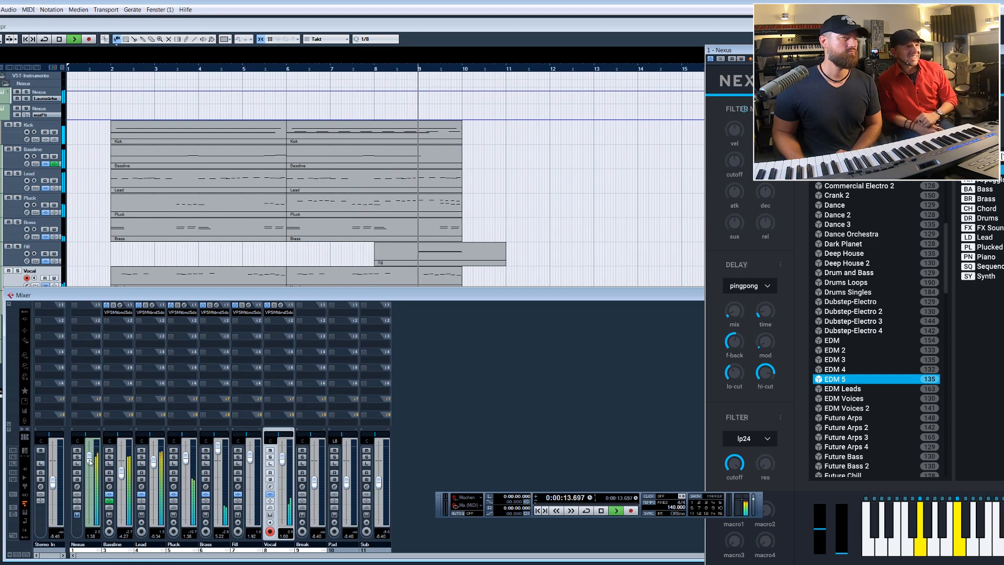